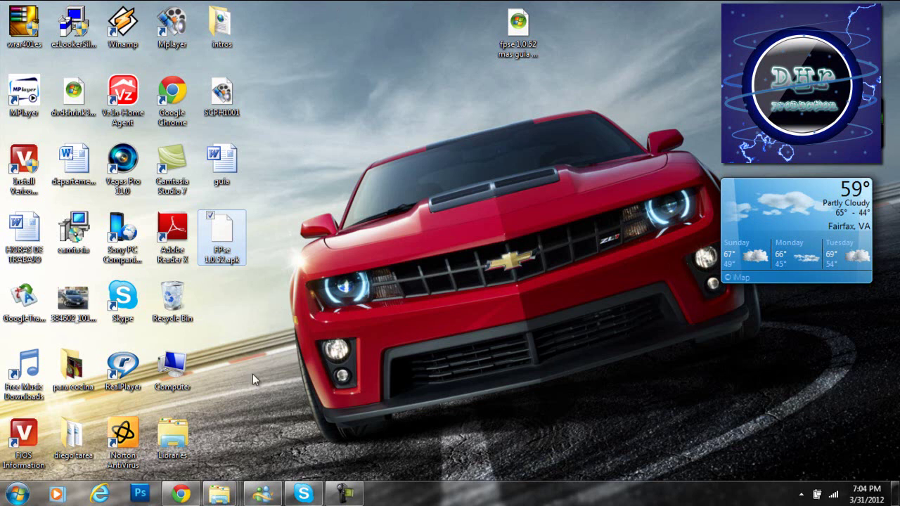
# - Switch to Chrome and download fpse 1.0.52 mas guia milestone 1.rar from the 4shared page
pyautogui.click(213, 451)
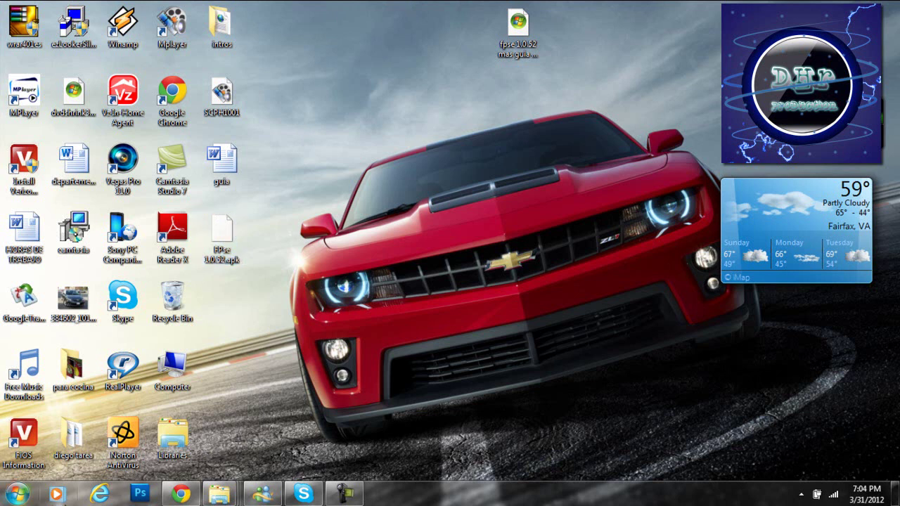
pyautogui.click(177, 495)
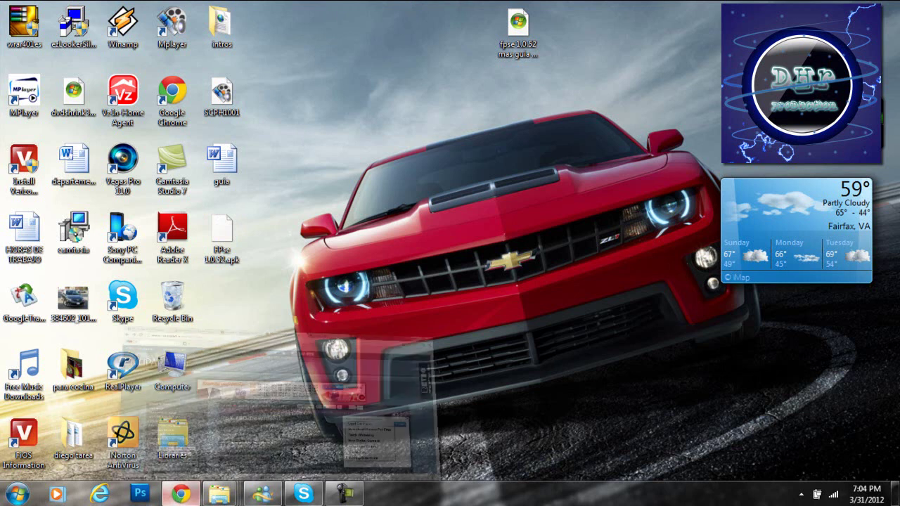
pyautogui.click(211, 8)
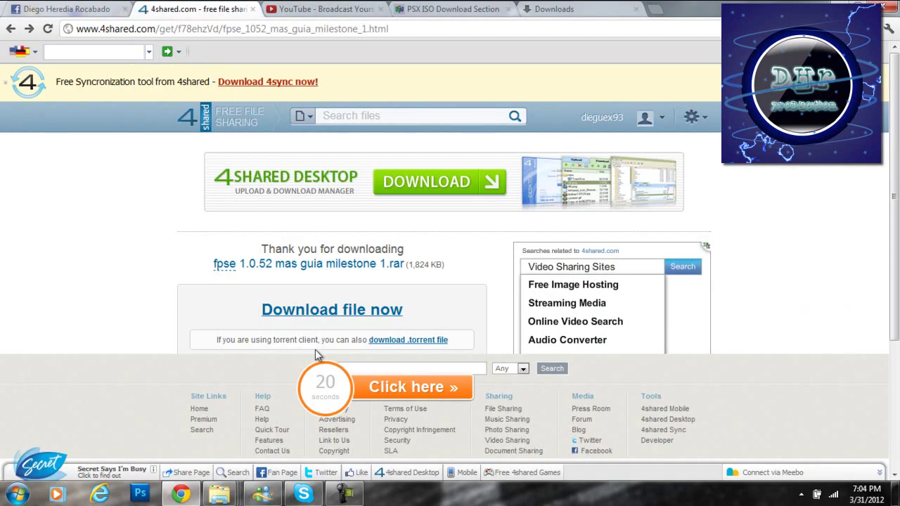
pyautogui.click(334, 314)
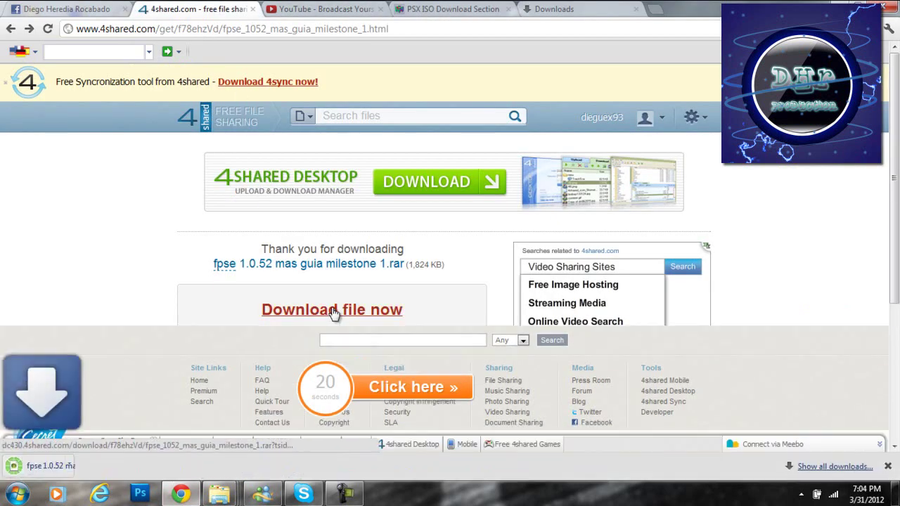
# - Show the newest downloaded archive in its folder, delete one duplicate fpse archive there, and minimize both windows
pyautogui.click(820, 467)
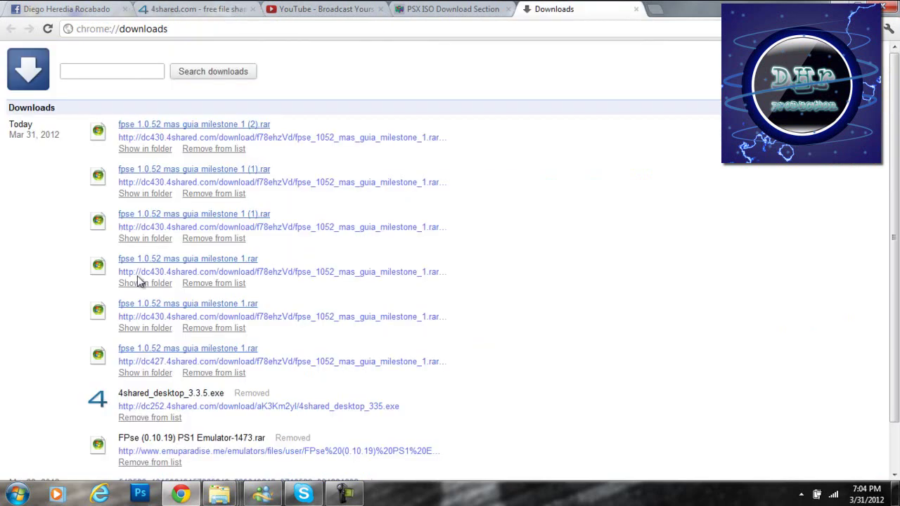
pyautogui.click(149, 154)
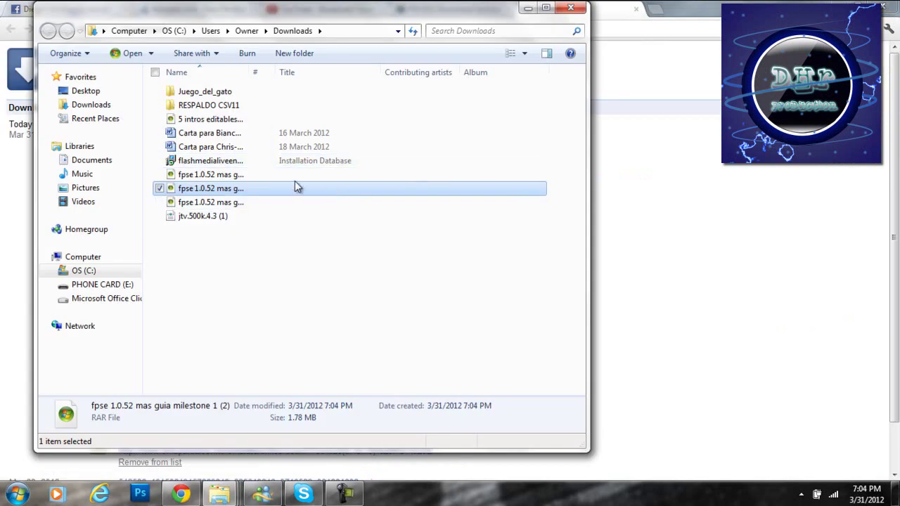
pyautogui.click(246, 175)
pyautogui.press('Delete')
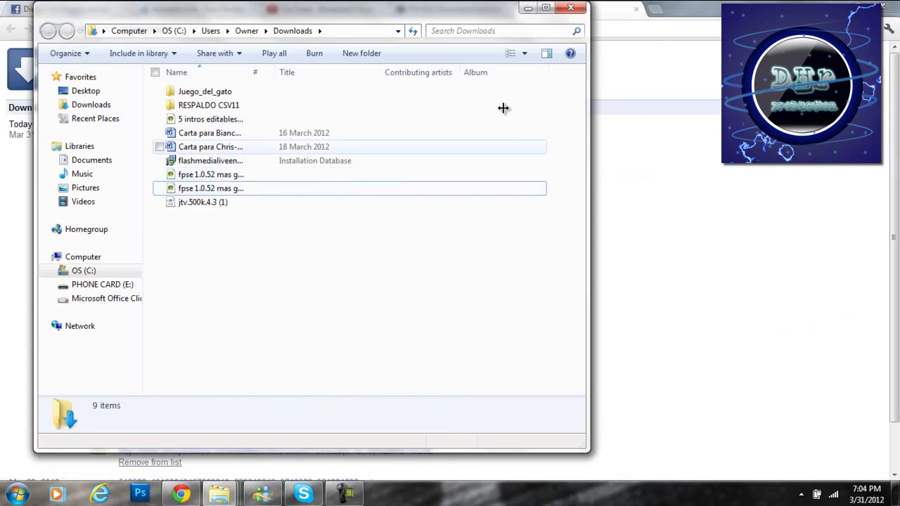
pyautogui.click(528, 8)
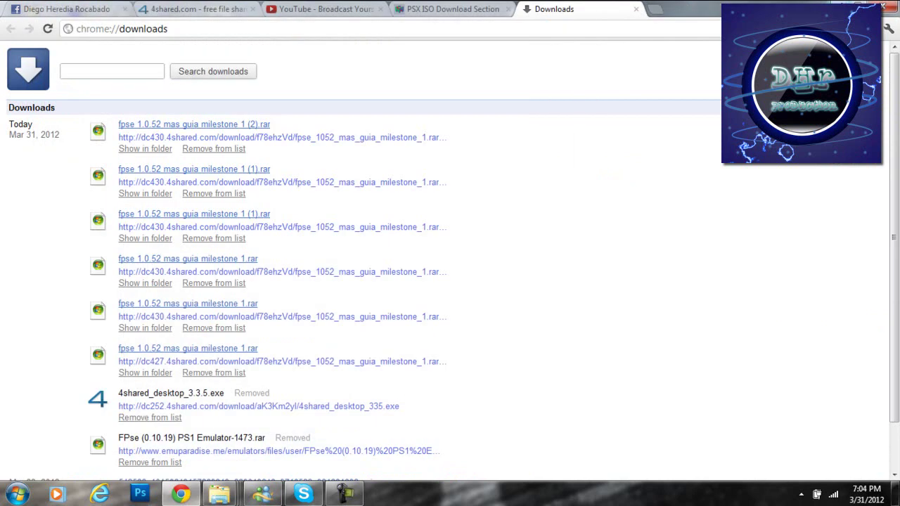
pyautogui.click(884, 9)
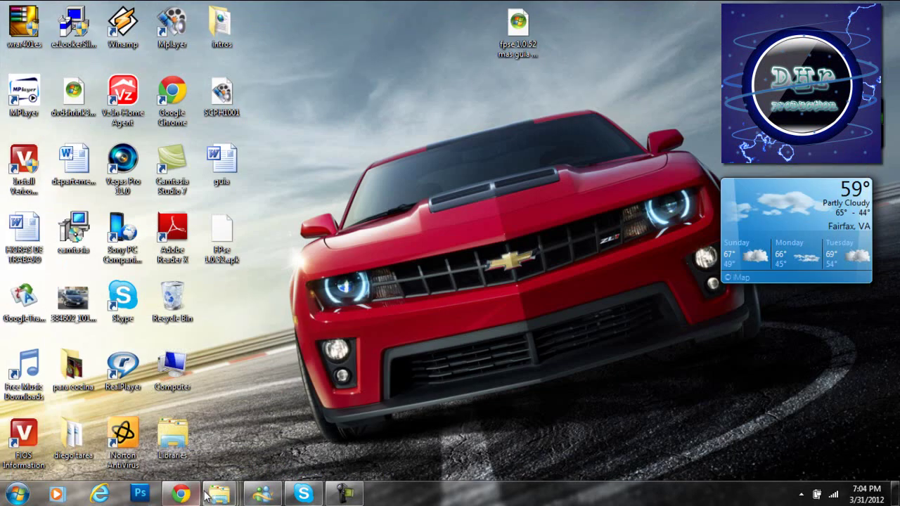
# - Check the extraction options for the fpse 1.0.52 archive on the desktop without extracting it
pyautogui.moveTo(540, 22); pyautogui.dragTo(521, 28)
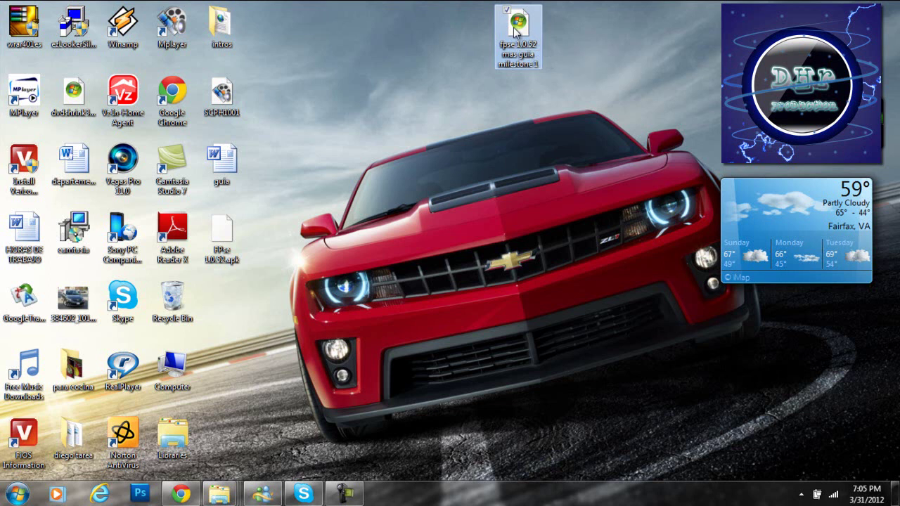
pyautogui.rightClick(515, 29)
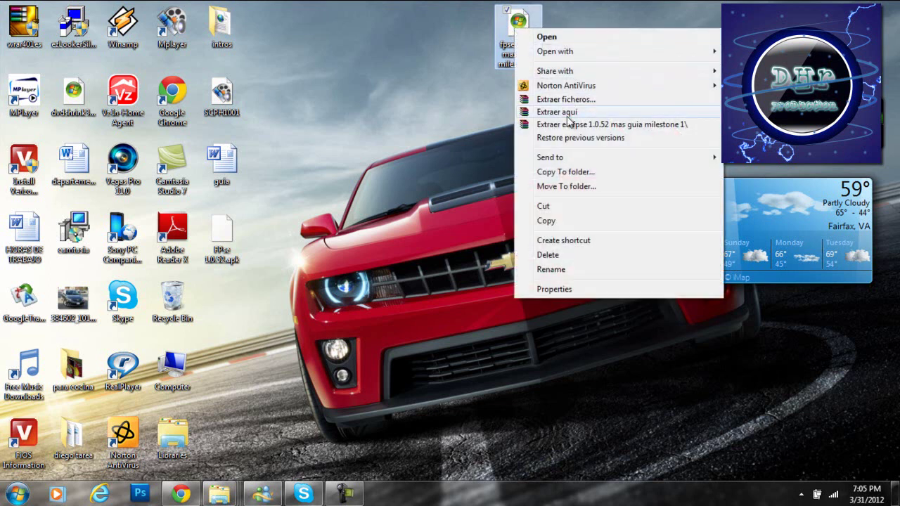
pyautogui.click(296, 159)
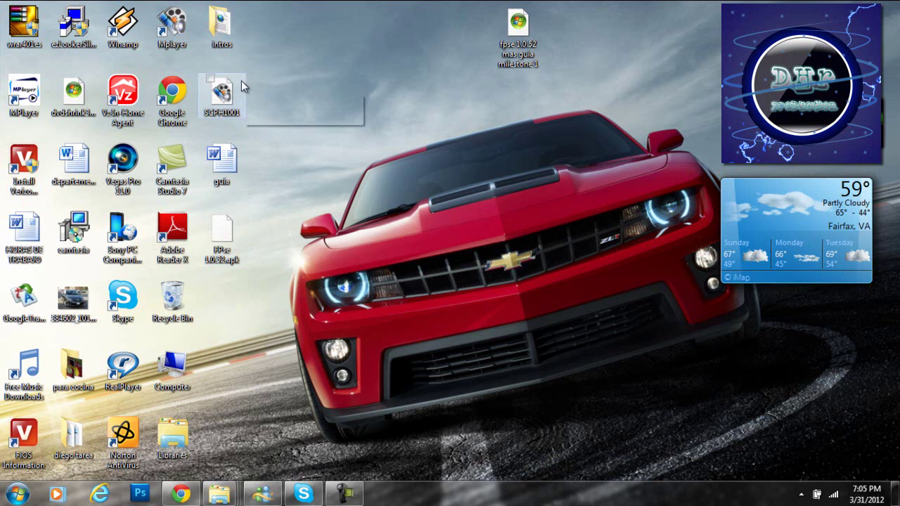
pyautogui.moveTo(225, 121); pyautogui.dragTo(347, 155)
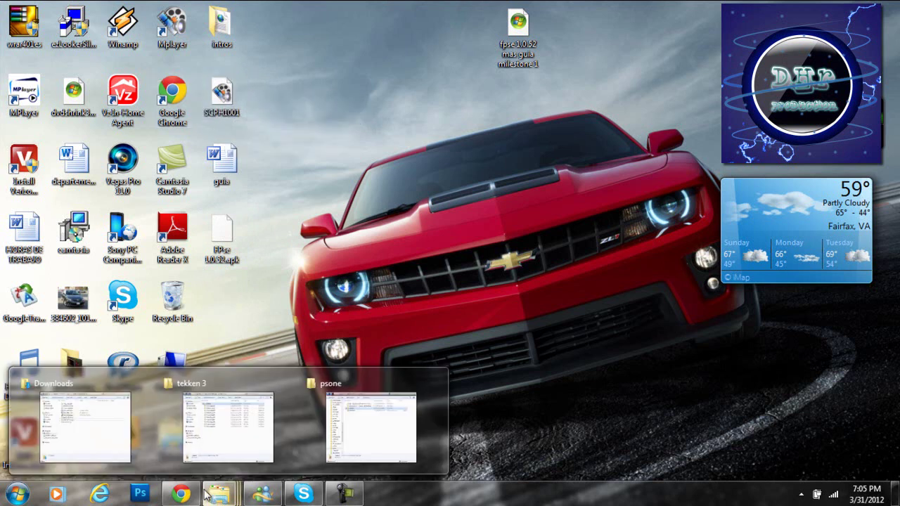
# - Switch to Chrome and look through the games listed on the Emuparadise PSX ISO download page
pyautogui.click(181, 494)
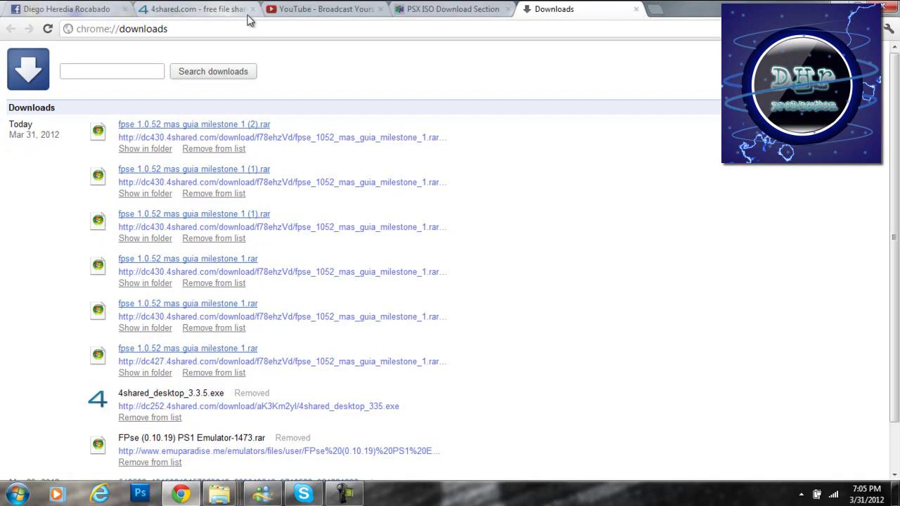
pyautogui.click(450, 8)
pyautogui.scroll(-6, 542, 352)
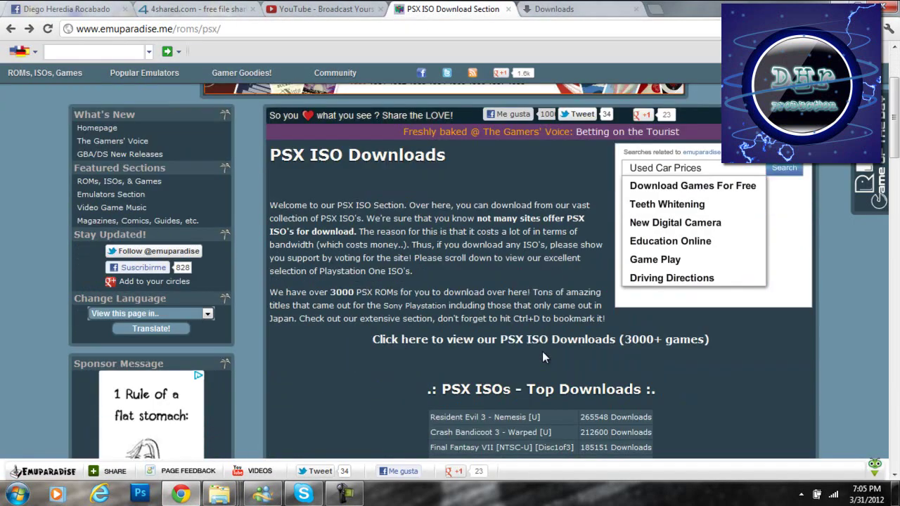
pyautogui.scroll(-10, 357, 277)
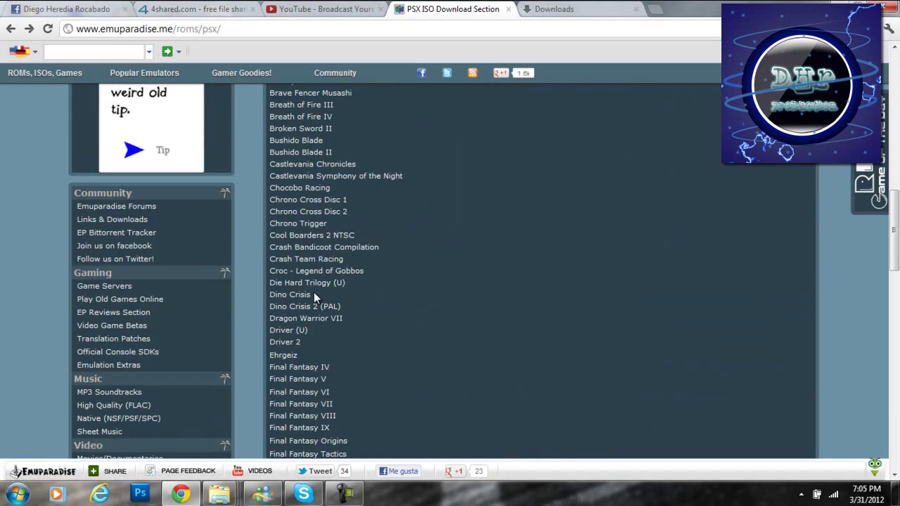
pyautogui.scroll(-2, 331, 334)
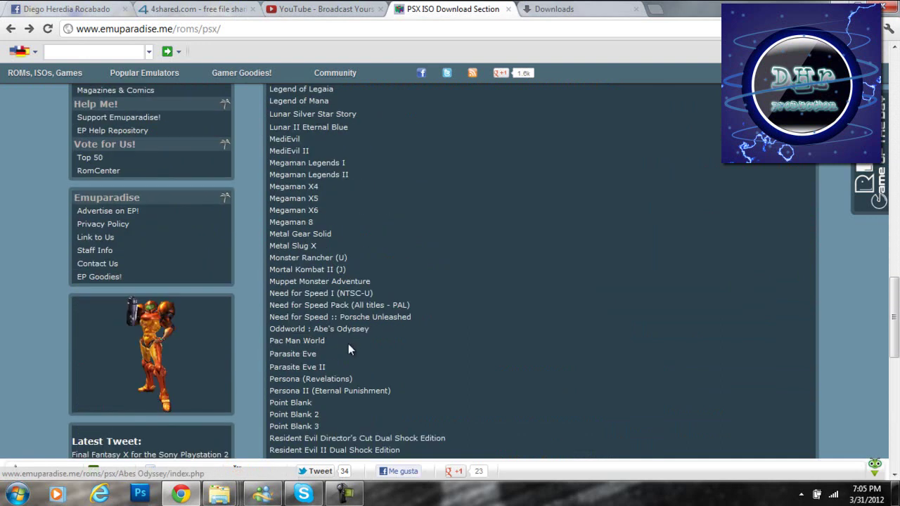
pyautogui.scroll(10, 352, 345)
pyautogui.scroll(5, 397, 342)
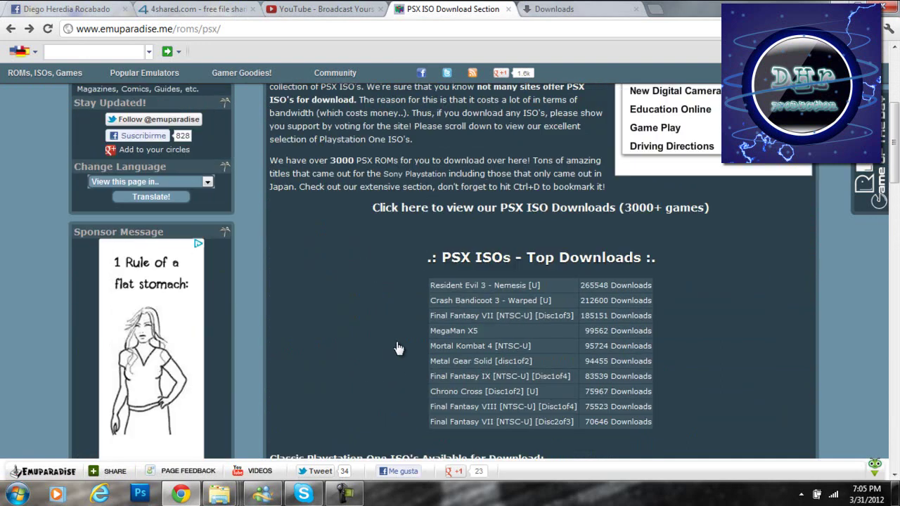
pyautogui.scroll(-9, 387, 342)
pyautogui.scroll(-9, 392, 338)
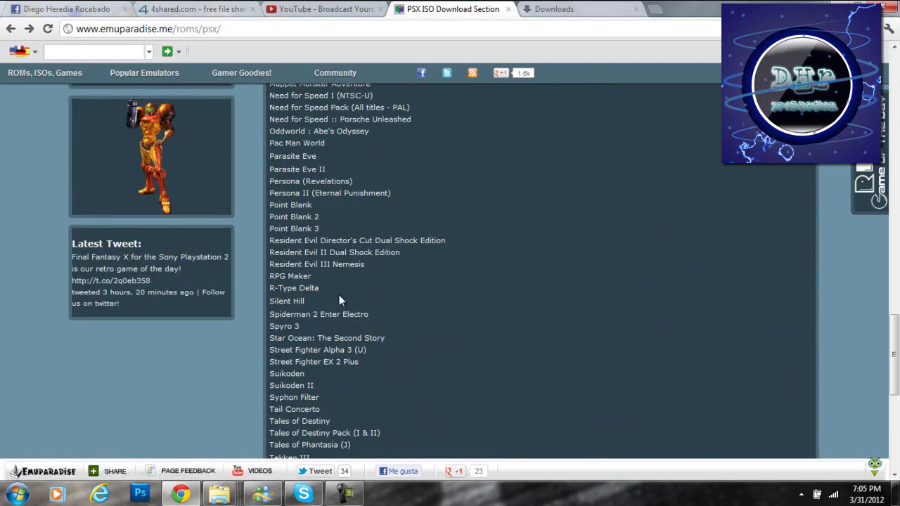
pyautogui.scroll(-2, 306, 295)
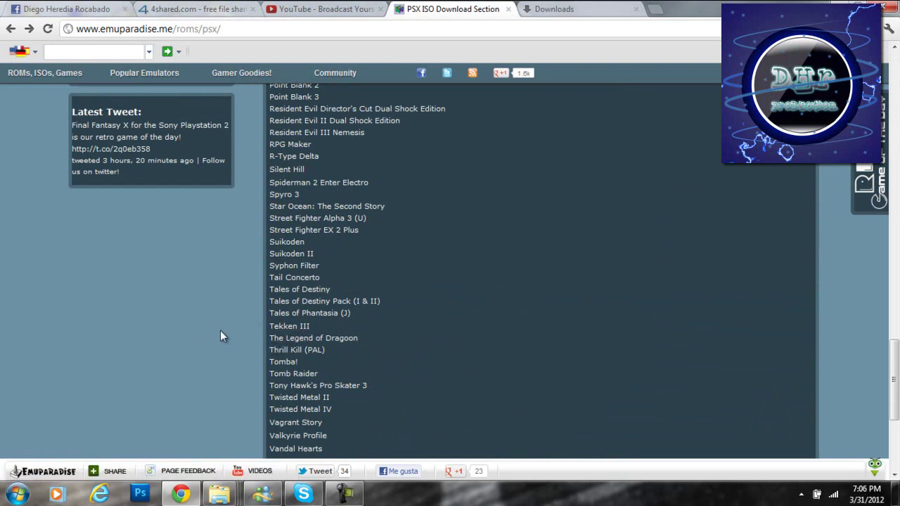
# - Open the Tekken III game page and proceed through its download steps to the ISO files page
pyautogui.click(292, 336)
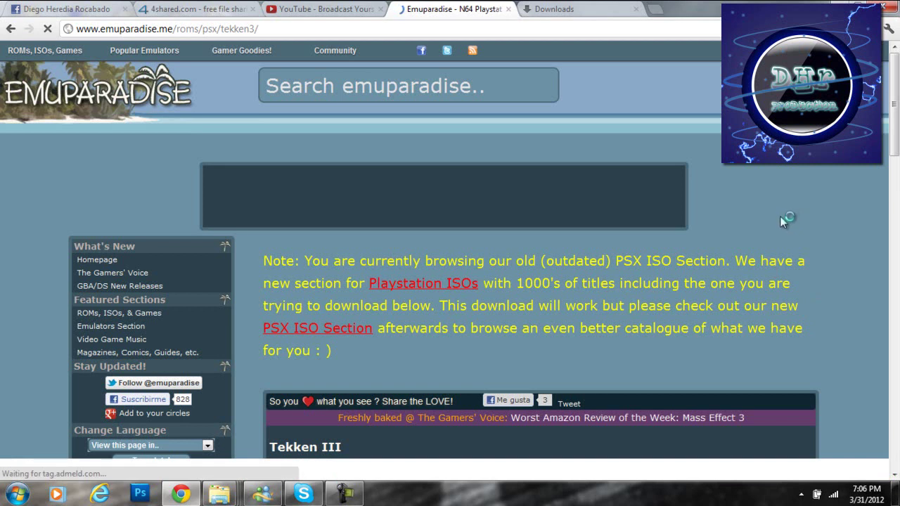
pyautogui.scroll(-3, 823, 211)
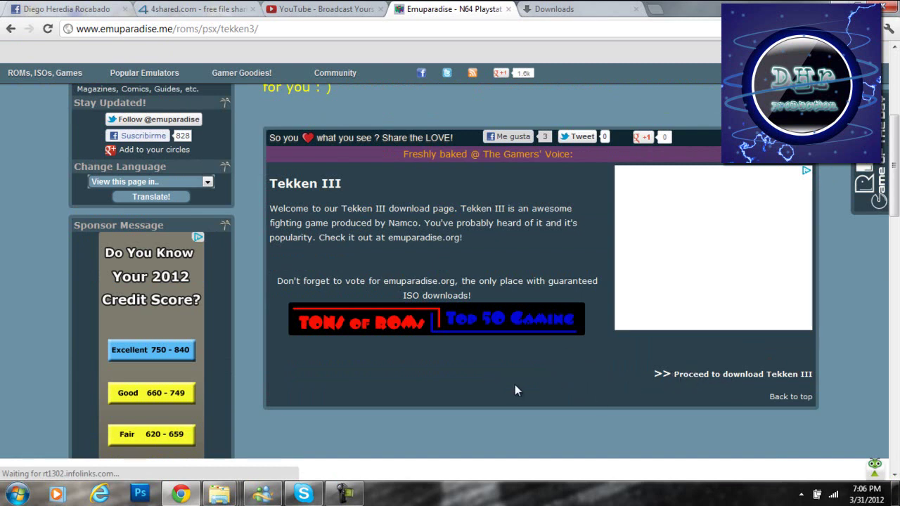
pyautogui.click(703, 374)
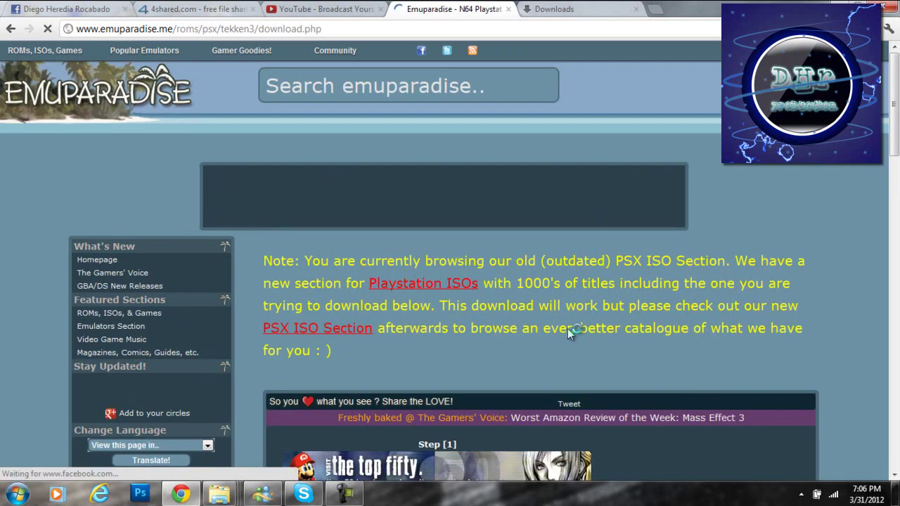
pyautogui.scroll(-1, 567, 329)
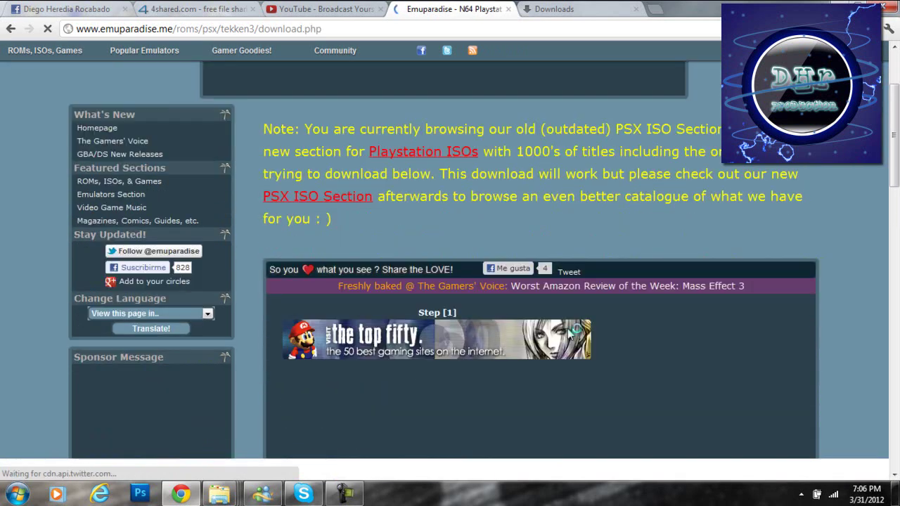
pyautogui.scroll(-5, 568, 332)
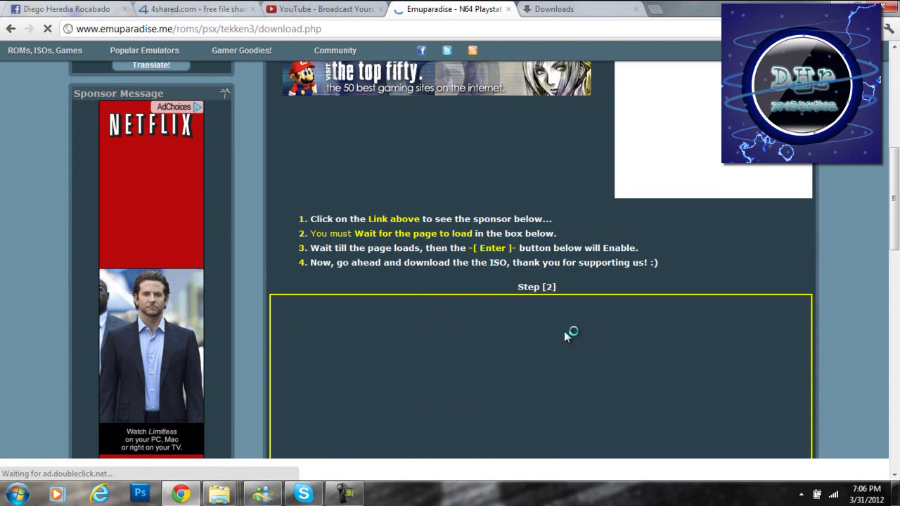
pyautogui.scroll(-4, 563, 334)
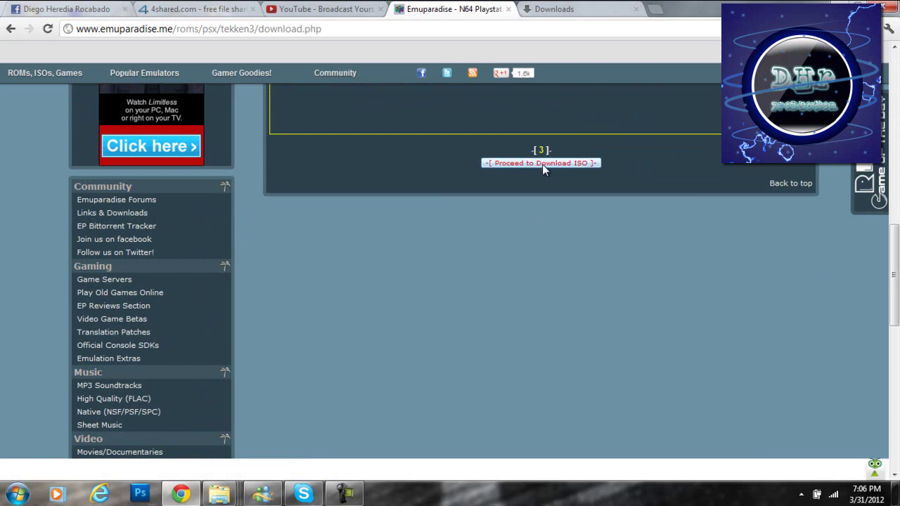
pyautogui.hotkey('alt', 'Left')
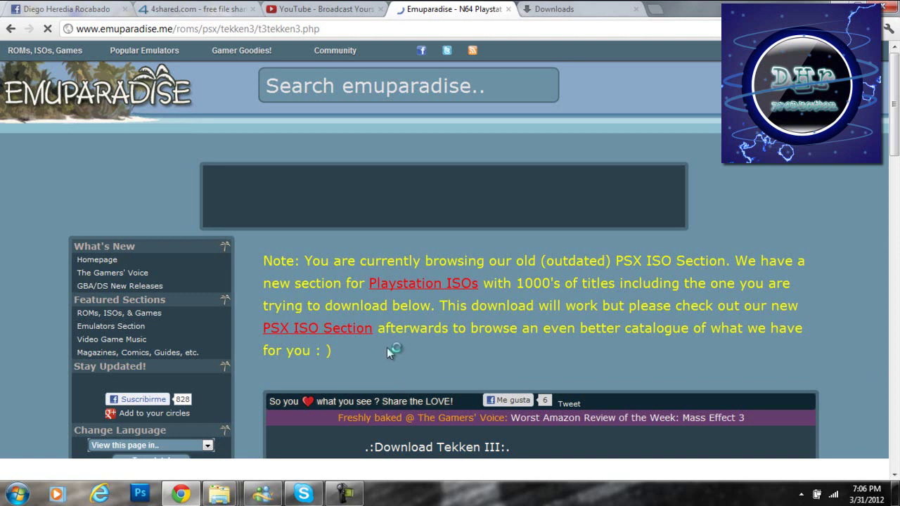
# - Examine the list of Tekken III file parts offered for download
pyautogui.scroll(-1, 517, 281)
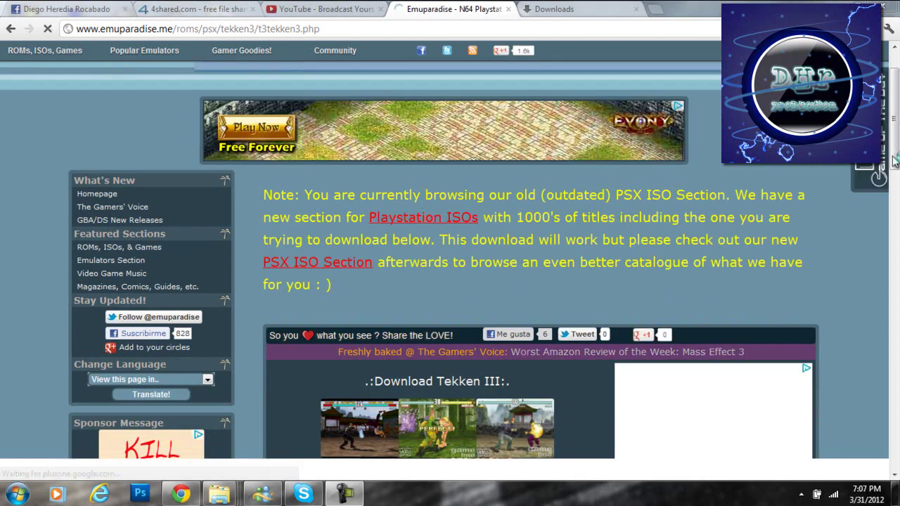
pyautogui.scroll(-2, 434, 171)
pyautogui.scroll(-4, 374, 290)
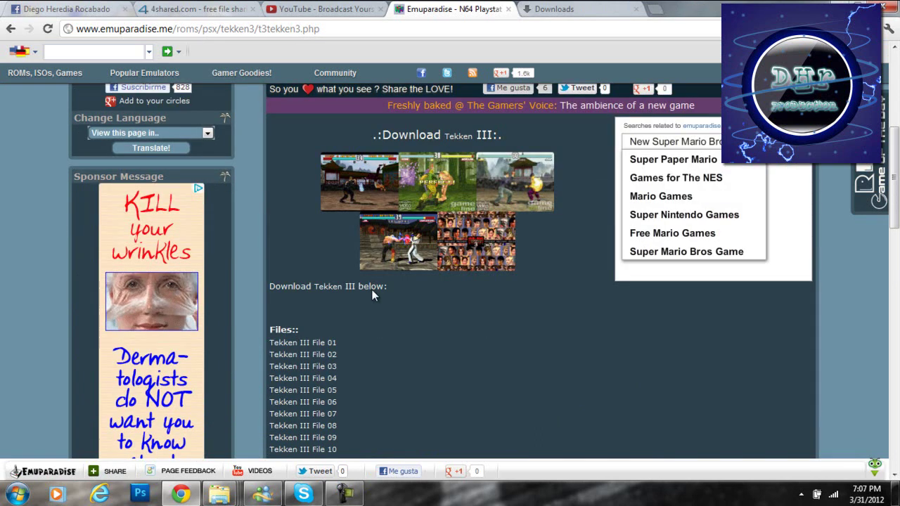
pyautogui.scroll(-2, 373, 290)
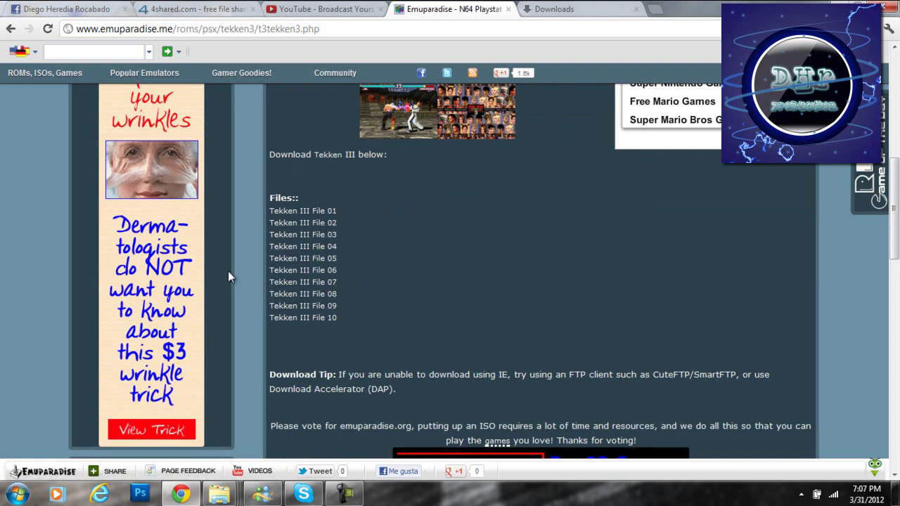
# - Switch to the tekken 3 folder window, check the extraction options for Tekken3.part05, and inspect the Tekken3 subfolder's contents
pyautogui.click(219, 494)
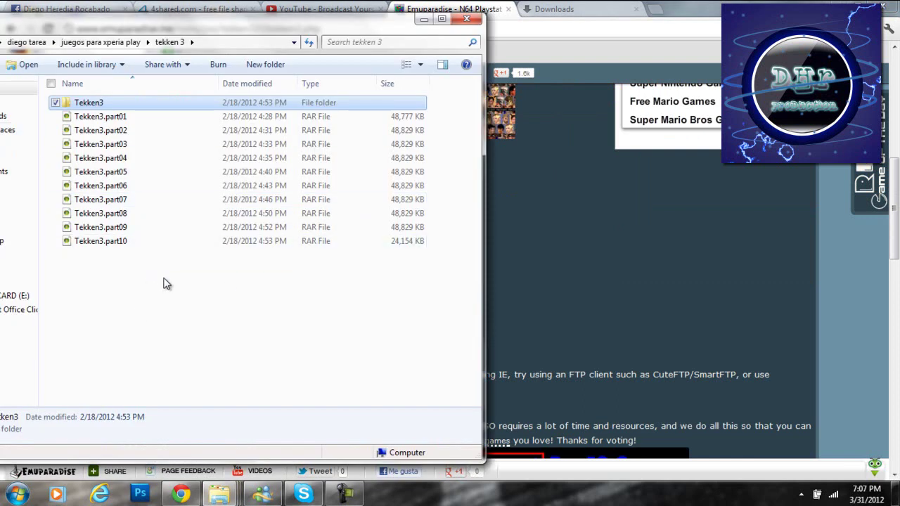
pyautogui.moveTo(218, 24); pyautogui.dragTo(321, 28)
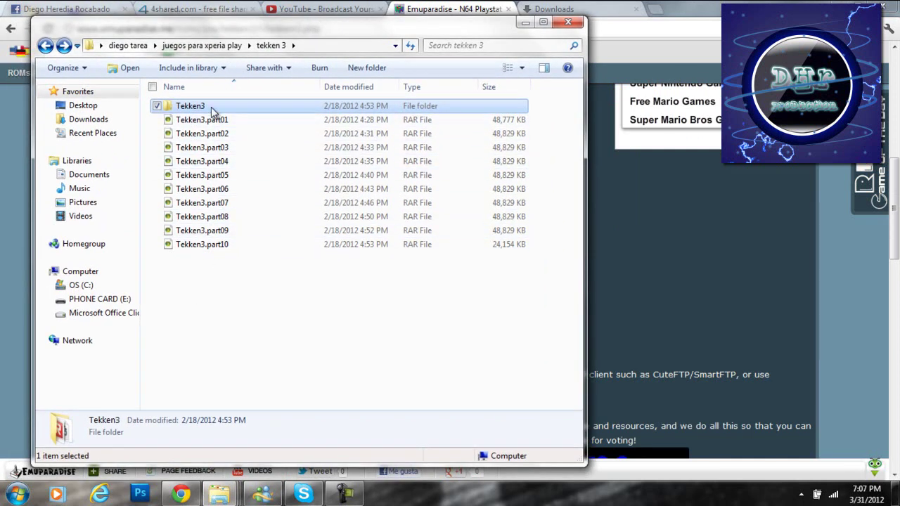
pyautogui.click(205, 177)
pyautogui.rightClick(204, 180)
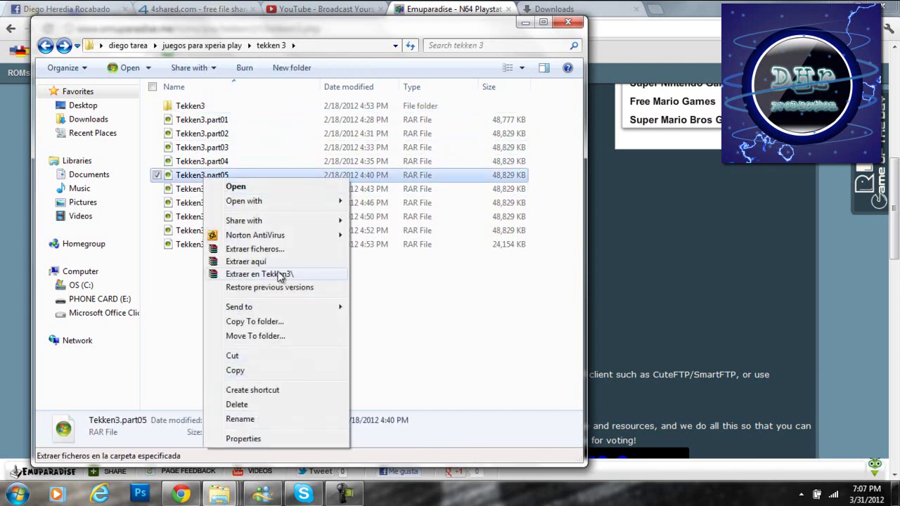
pyautogui.click(197, 283)
pyautogui.doubleClick(188, 105)
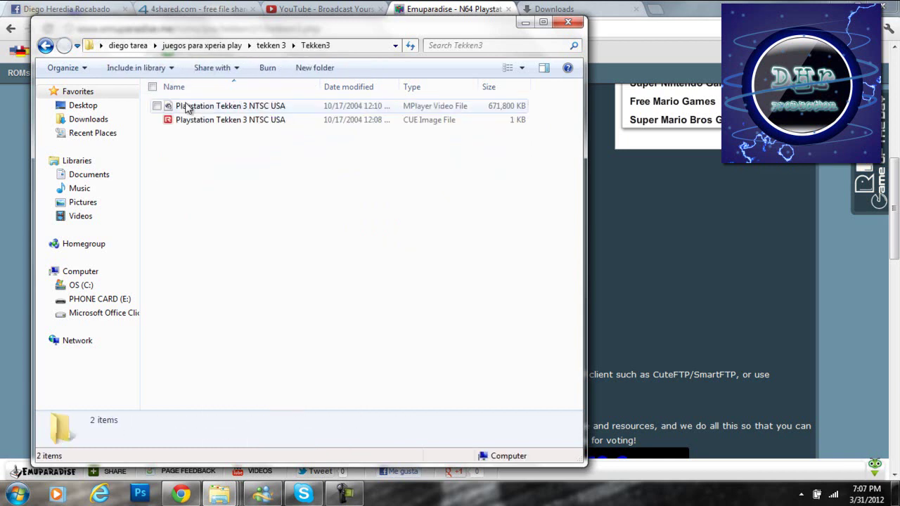
pyautogui.click(45, 45)
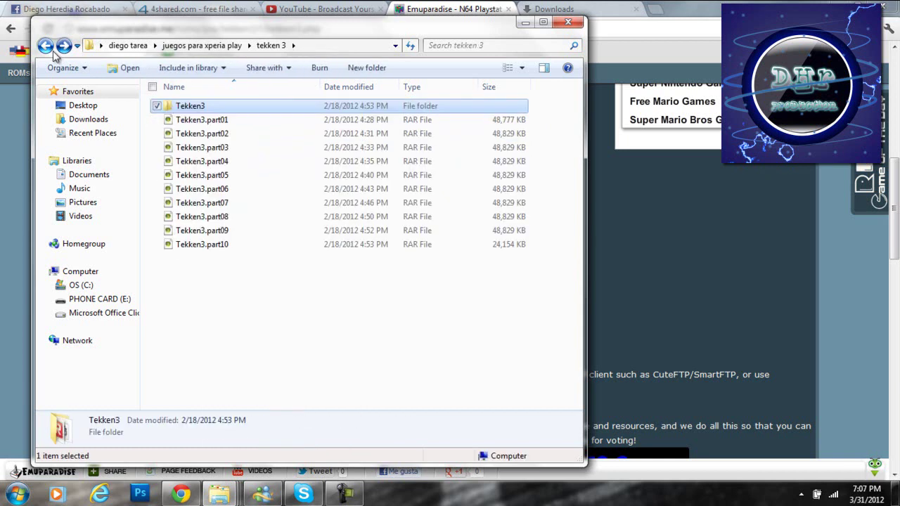
# - Clear the desktop of open windows and bring up the psone folder window of PHONE CARD (E:)
pyautogui.click(522, 24)
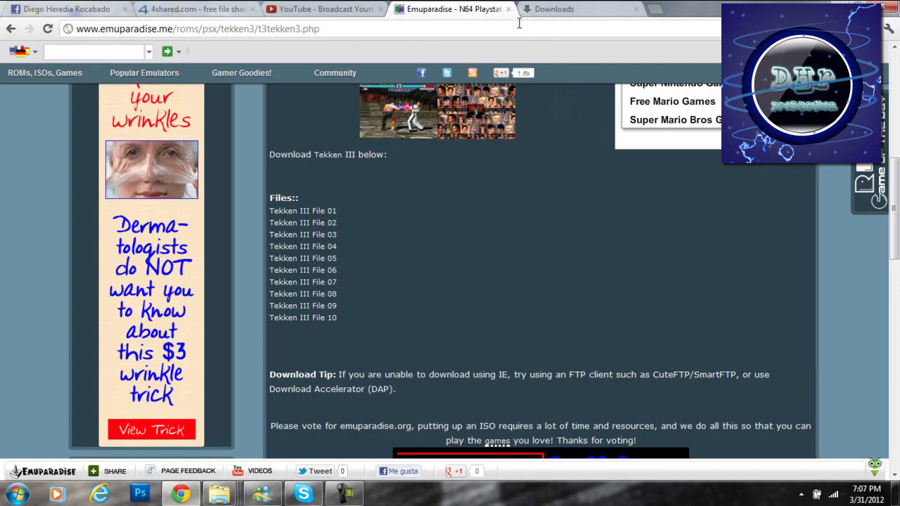
pyautogui.press('super+d')
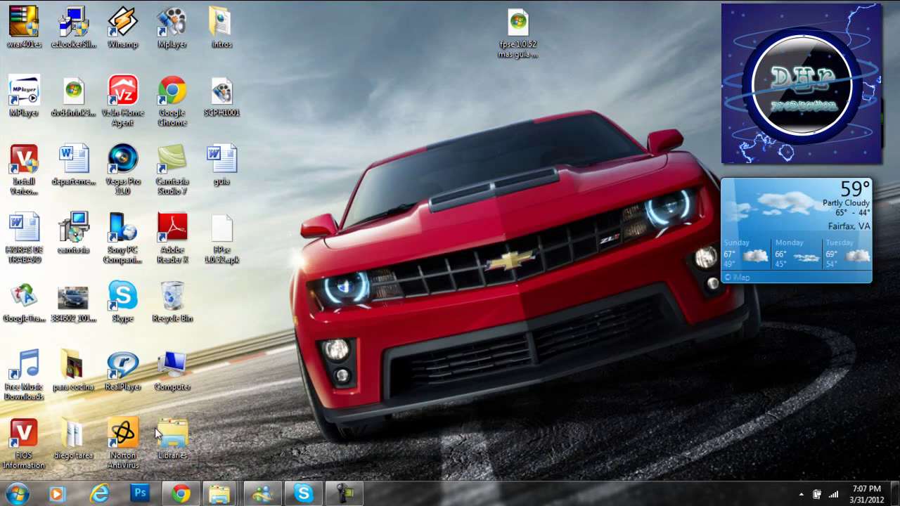
pyautogui.moveTo(225, 496)
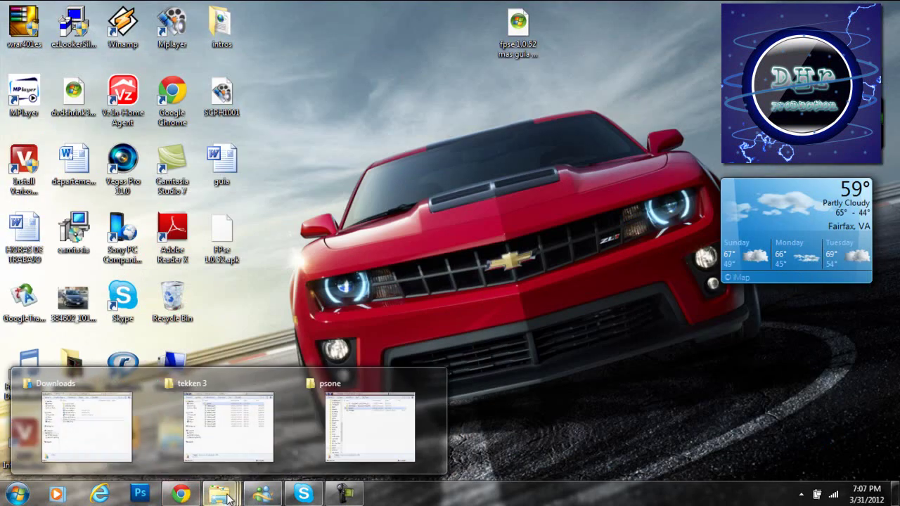
pyautogui.click(366, 422)
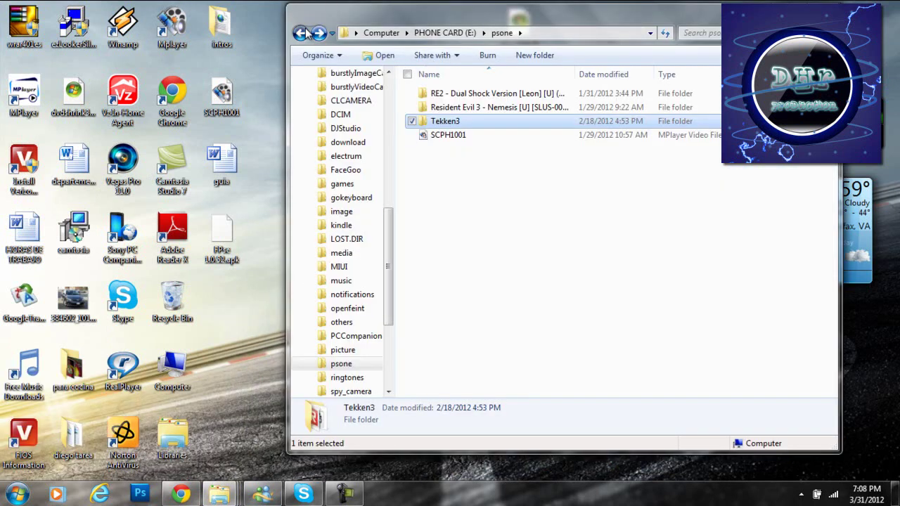
# - Go to the root of PHONE CARD (E:) and try to copy FPse 1.0.52.apk from the desktop into it
pyautogui.click(301, 33)
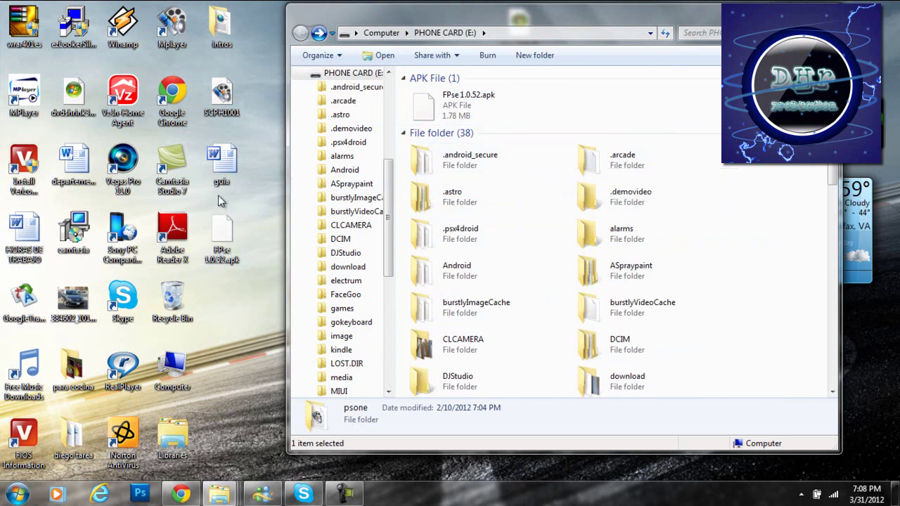
pyautogui.moveTo(535, 8); pyautogui.dragTo(519, 34)
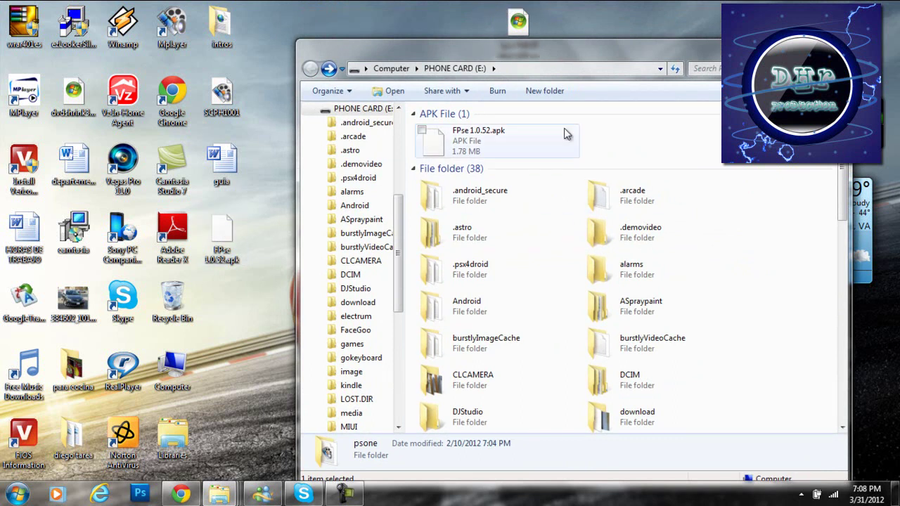
pyautogui.moveTo(221, 239); pyautogui.dragTo(555, 144)
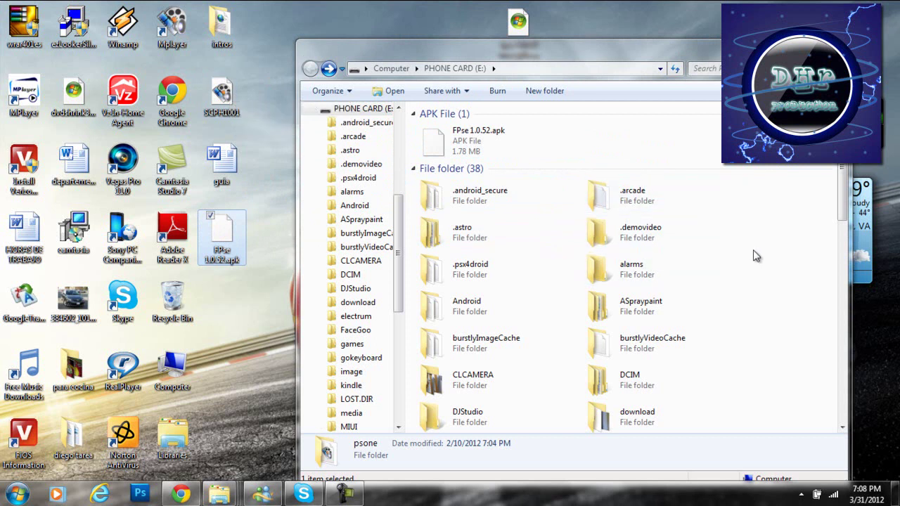
# - Find and open the psone folder on PHONE CARD (E:)
pyautogui.moveTo(842, 206); pyautogui.dragTo(823, 321)
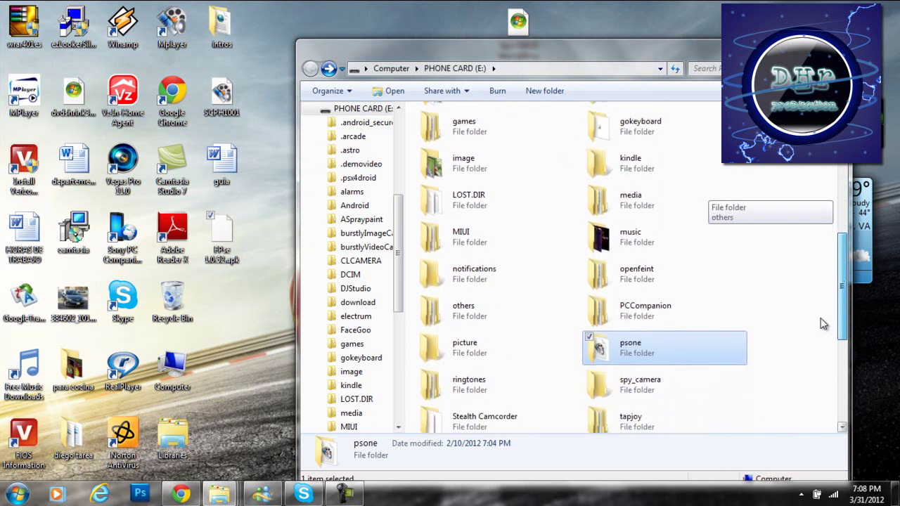
pyautogui.scroll(-2, 718, 281)
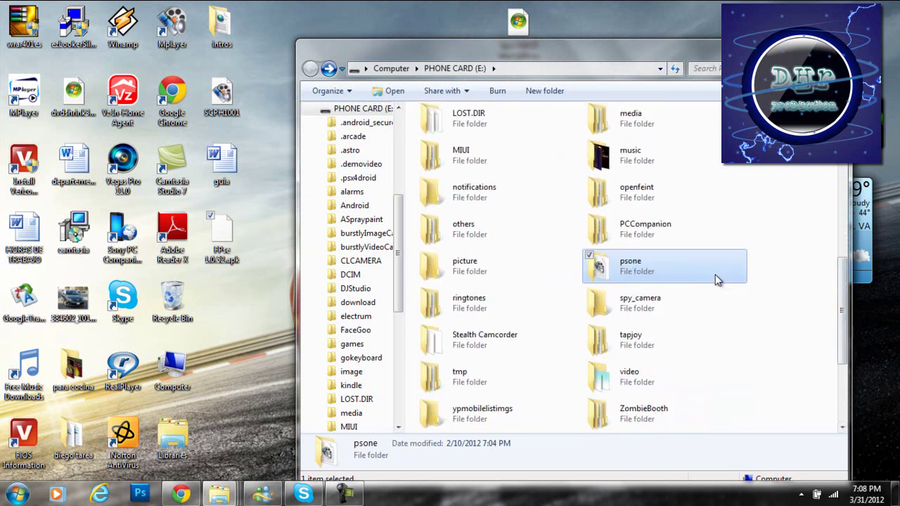
pyautogui.doubleClick(625, 267)
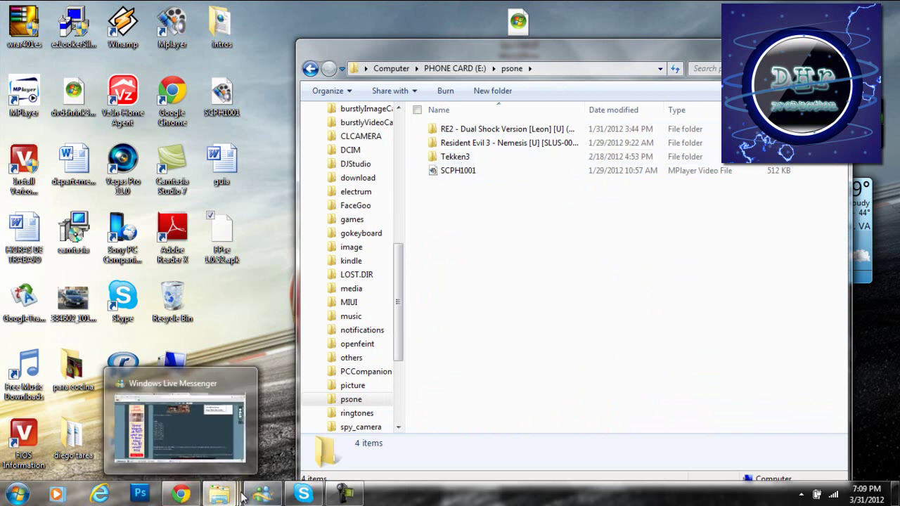
# - Try to copy the extracted Tekken3 folder from the tekken 3 folder into the phone card's psone folder, and put the tekken 3 window away
pyautogui.click(244, 418)
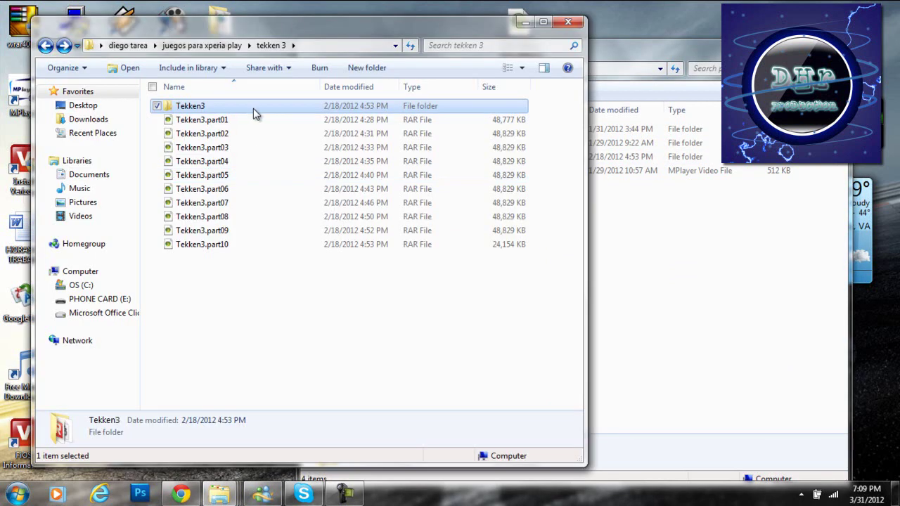
pyautogui.rightClick(242, 105)
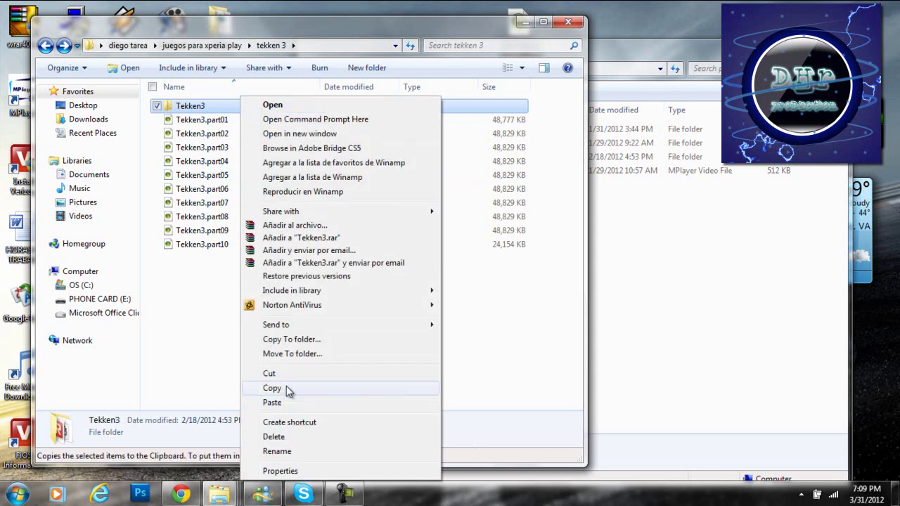
pyautogui.click(272, 388)
pyautogui.click(711, 229)
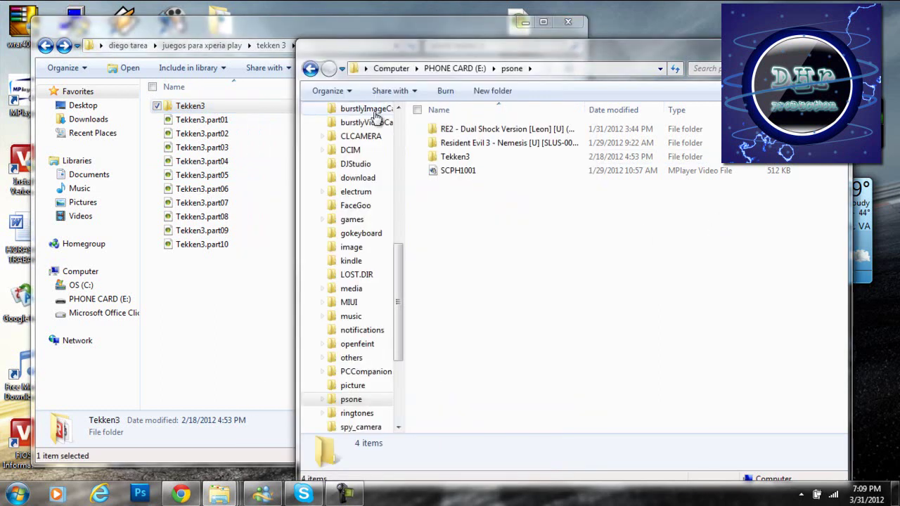
pyautogui.rightClick(512, 223)
pyautogui.click(468, 237)
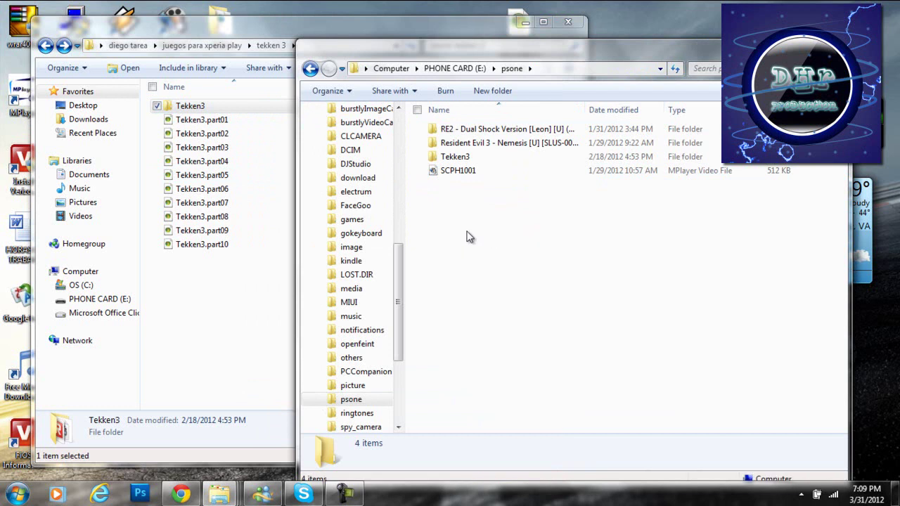
pyautogui.click(568, 22)
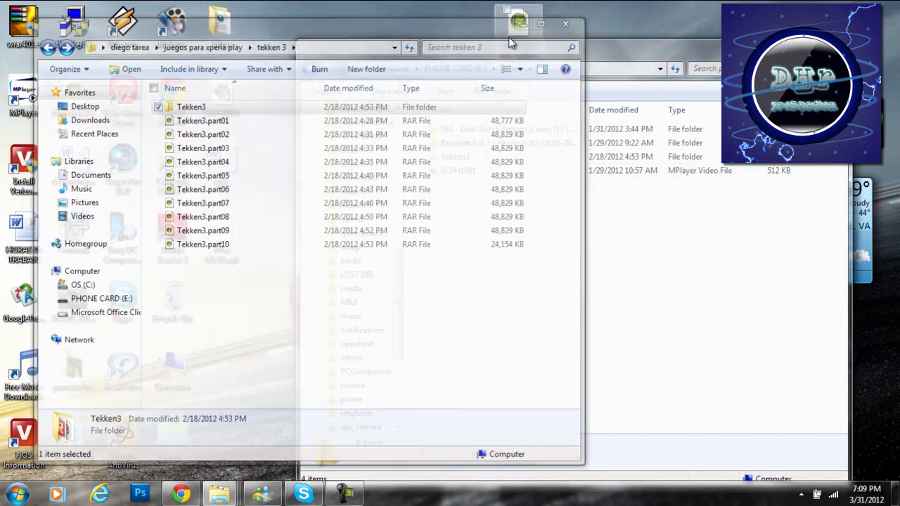
# - Try to copy the SCPH1001 file from the desktop into the phone card's psone folder
pyautogui.moveTo(222, 91)
pyautogui.mouseDown()
pyautogui.moveTo(529, 179)
pyautogui.moveTo(205, 93)
pyautogui.mouseUp()
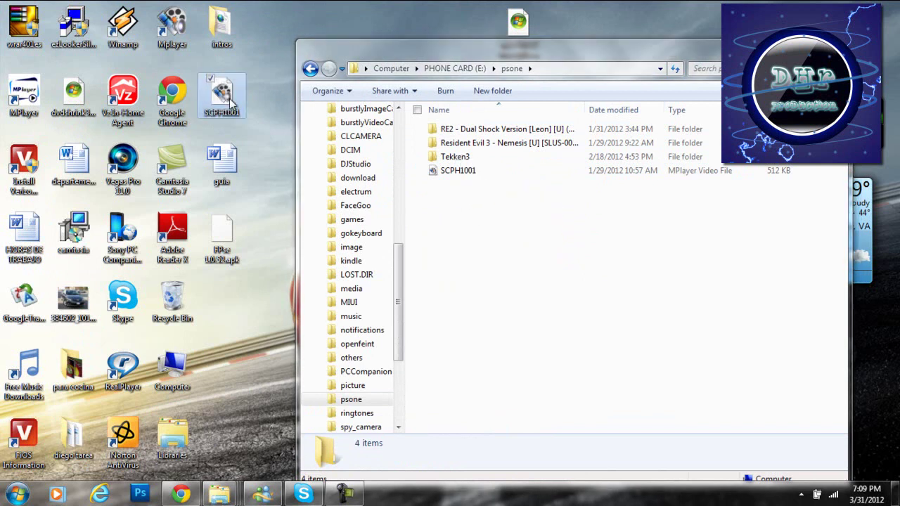
pyautogui.rightClick(516, 225)
pyautogui.click(484, 253)
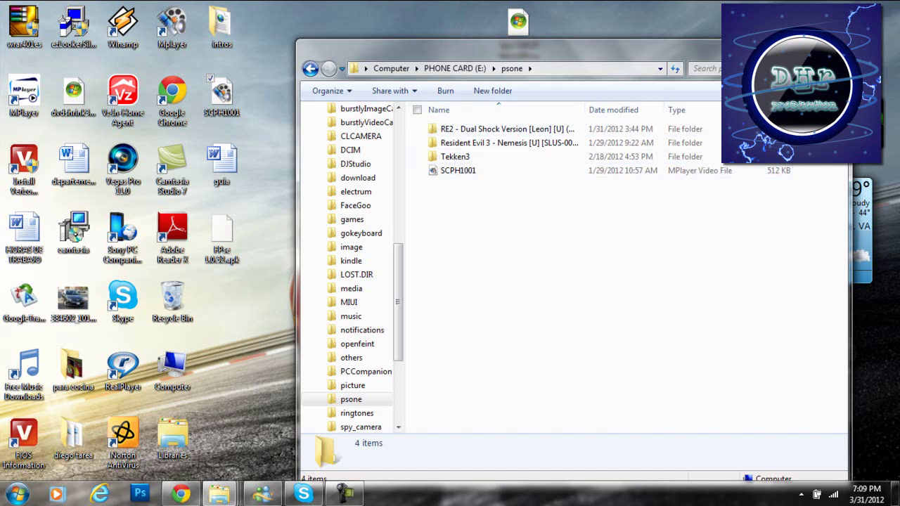
# - Return to the root of PHONE CARD (E:), look through its contents, and close its window
pyautogui.click(310, 68)
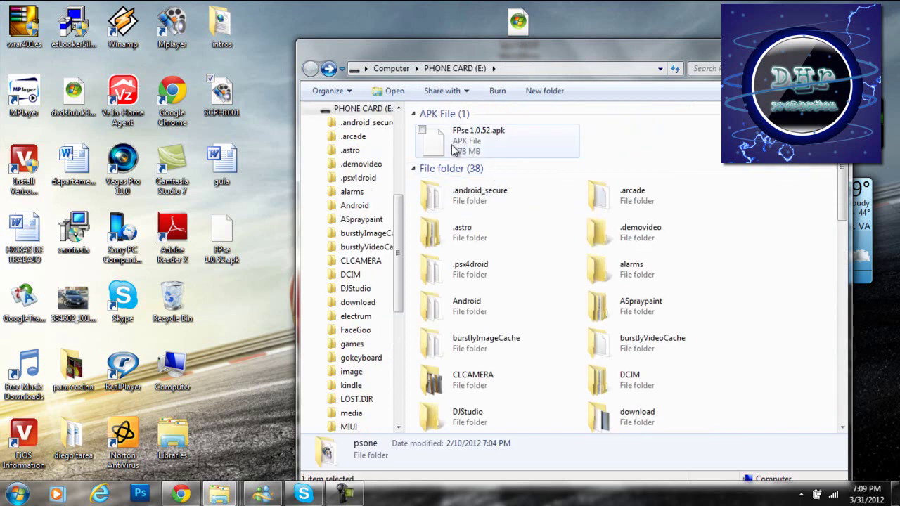
pyautogui.scroll(-5, 739, 327)
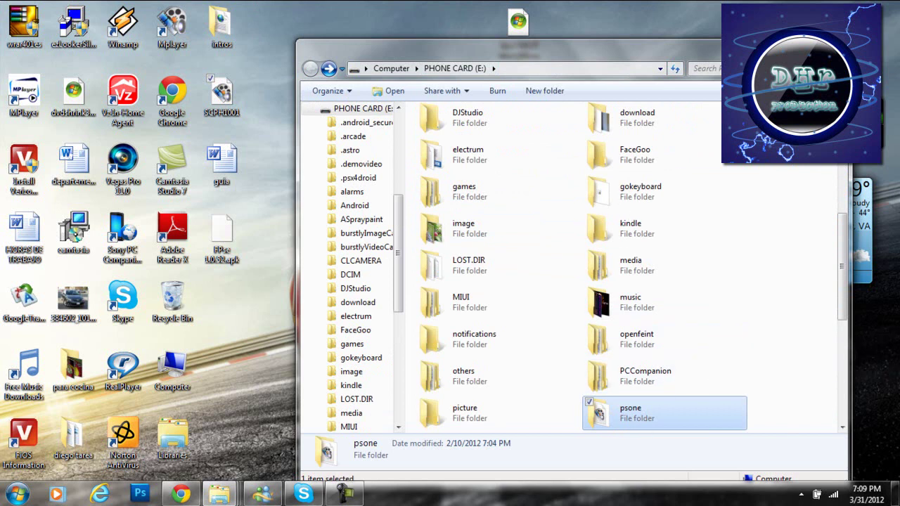
pyautogui.click(836, 46)
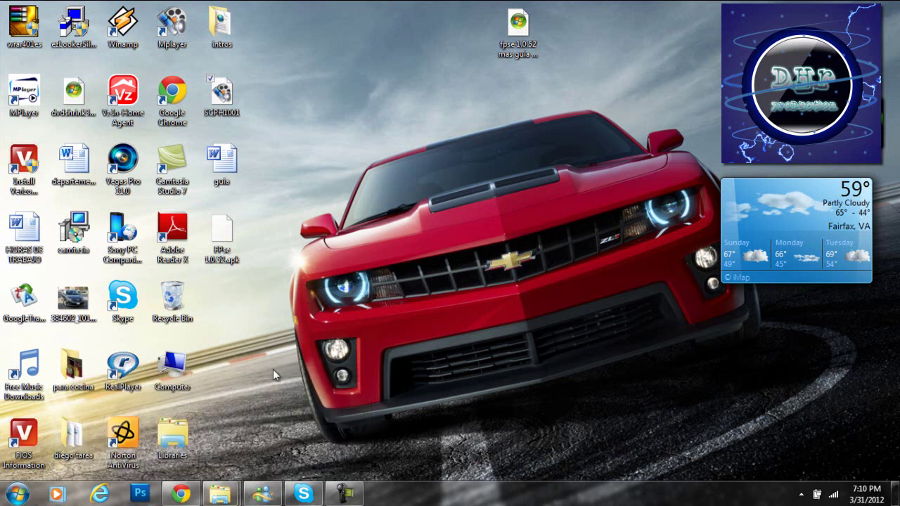
pyautogui.moveTo(231, 491)
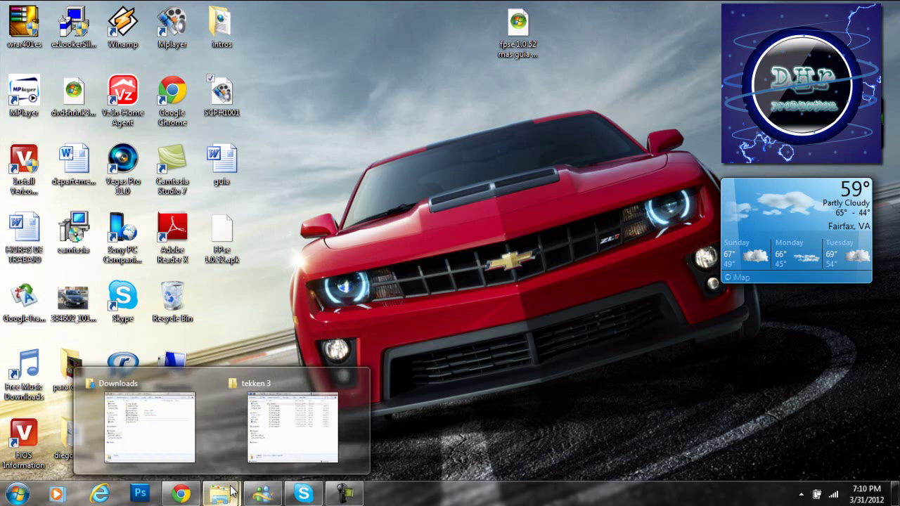